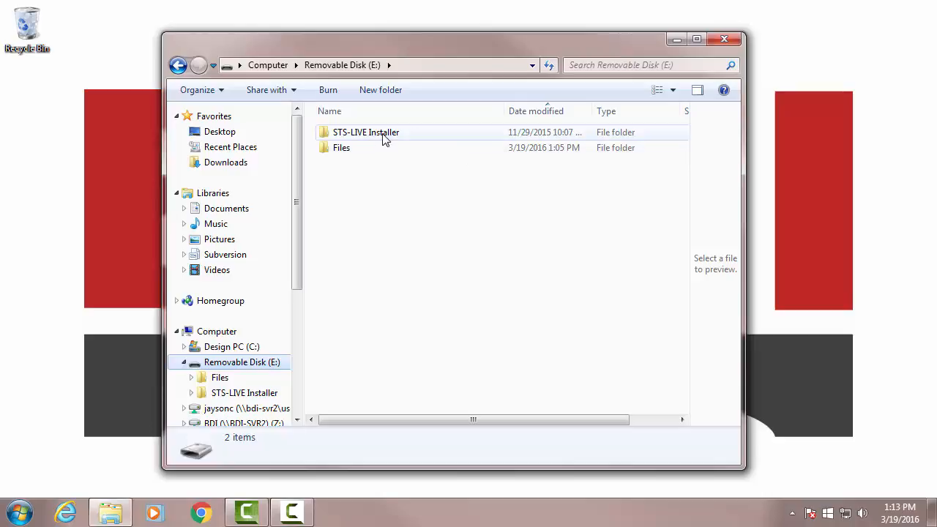
Launch setup.exe from the STS-LIVE_1_4_0 folder inside STS-LIVE Installer and allow it to make changes
{"action": "double_click", "coordinate": [384, 138]}
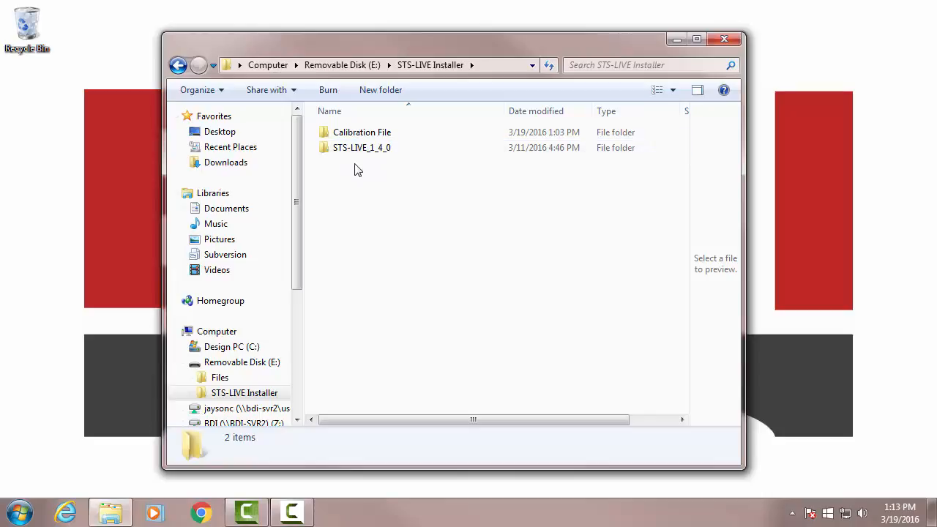
{"action": "double_click", "coordinate": [358, 150]}
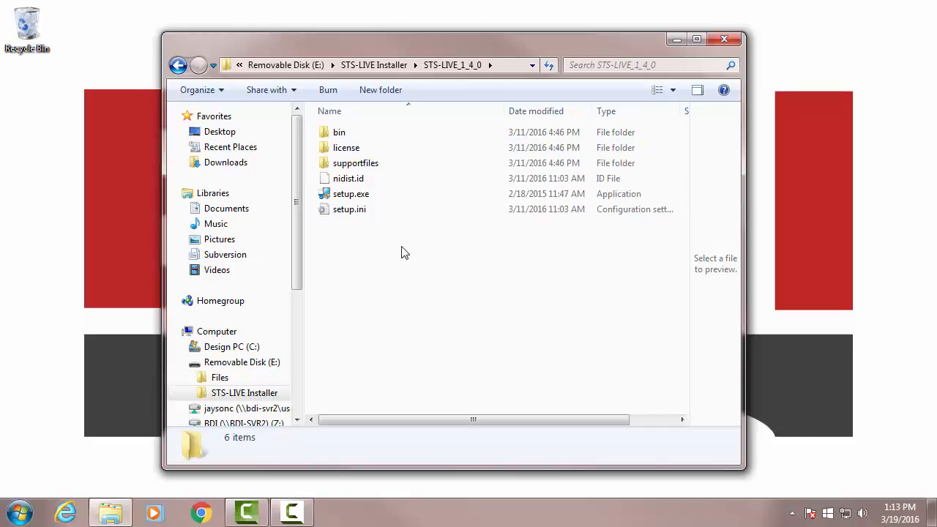
{"action": "double_click", "coordinate": [342, 196]}
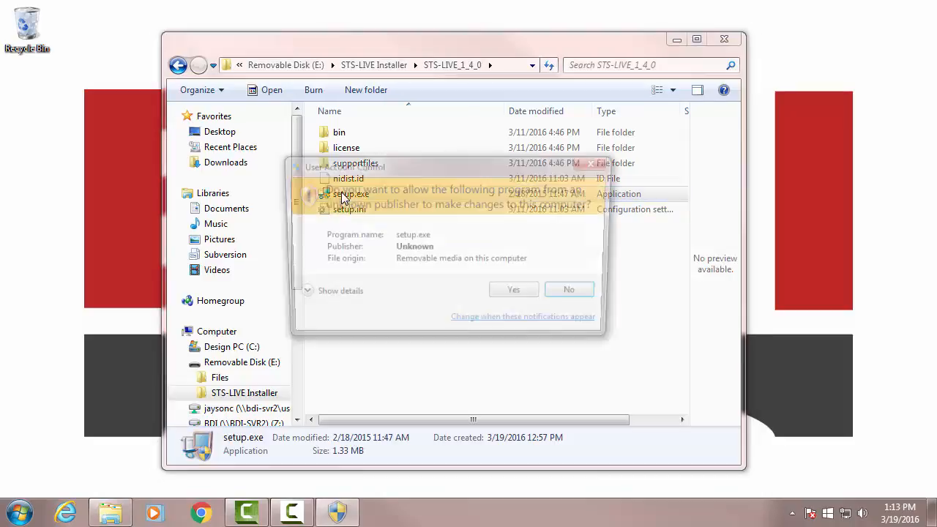
{"action": "left_click", "coordinate": [522, 296]}
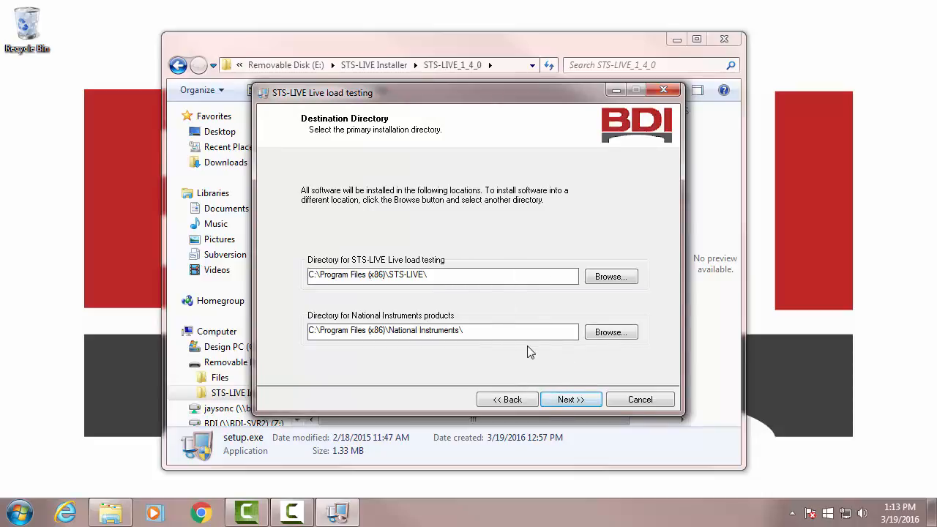
Install STS-LIVE with the default directories, accepting the license agreement, and complete the installer
{"action": "left_click", "coordinate": [563, 404]}
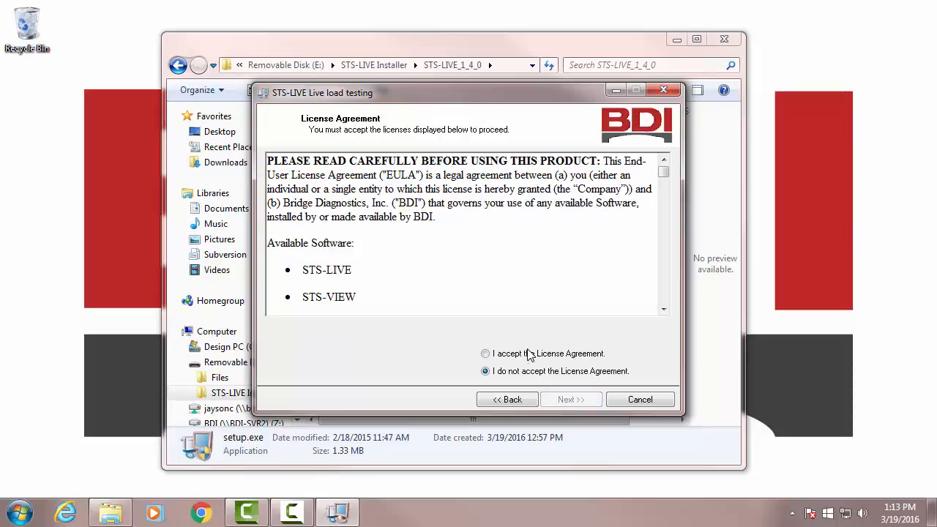
{"action": "left_click", "coordinate": [534, 355]}
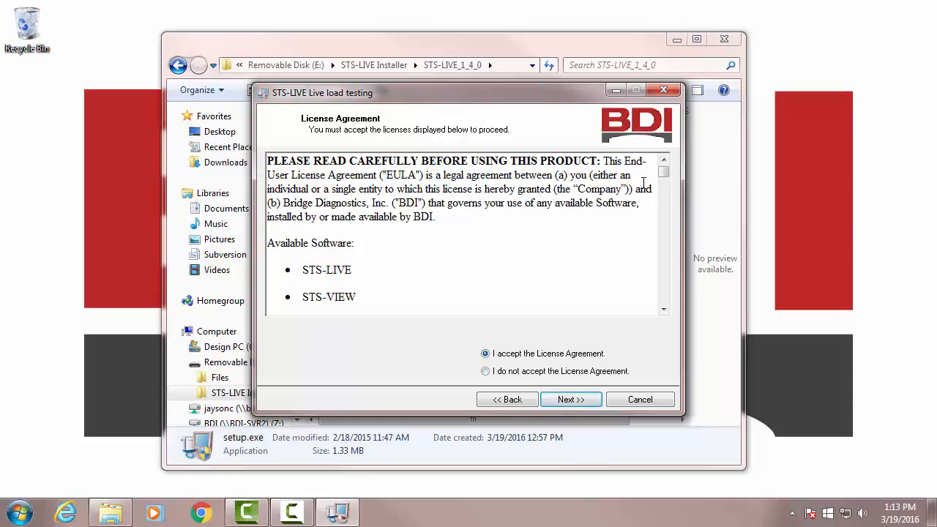
{"action": "left_click_drag", "start_coordinate": [666, 172], "coordinate": [663, 298]}
{"action": "left_click", "coordinate": [570, 399]}
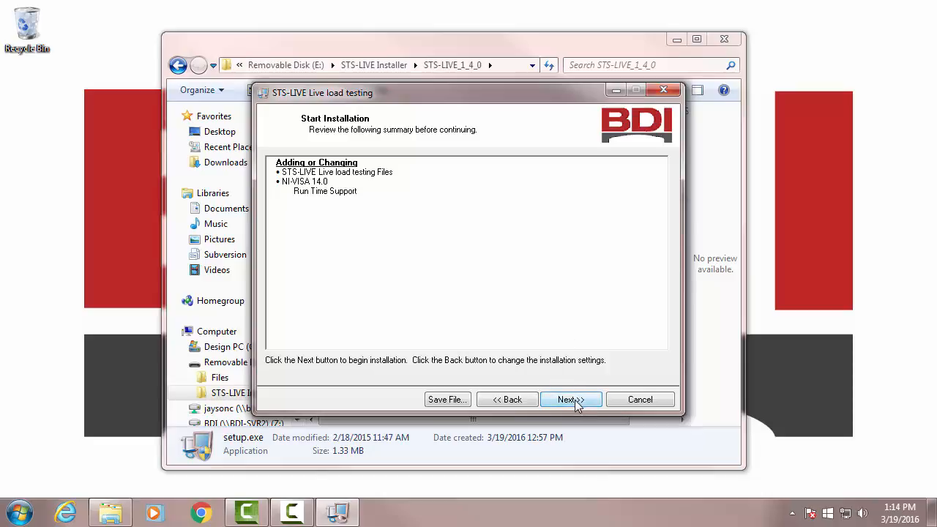
{"action": "left_click", "coordinate": [571, 400]}
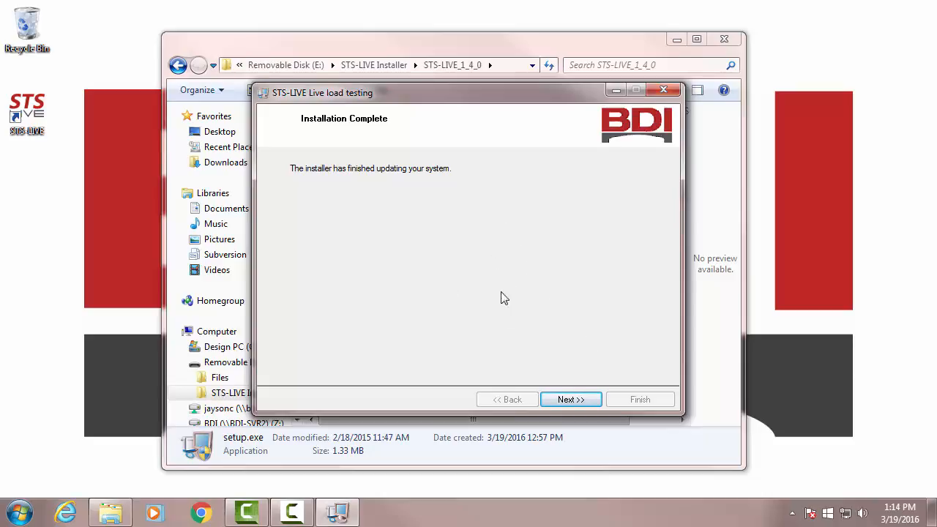
{"action": "left_click", "coordinate": [567, 400]}
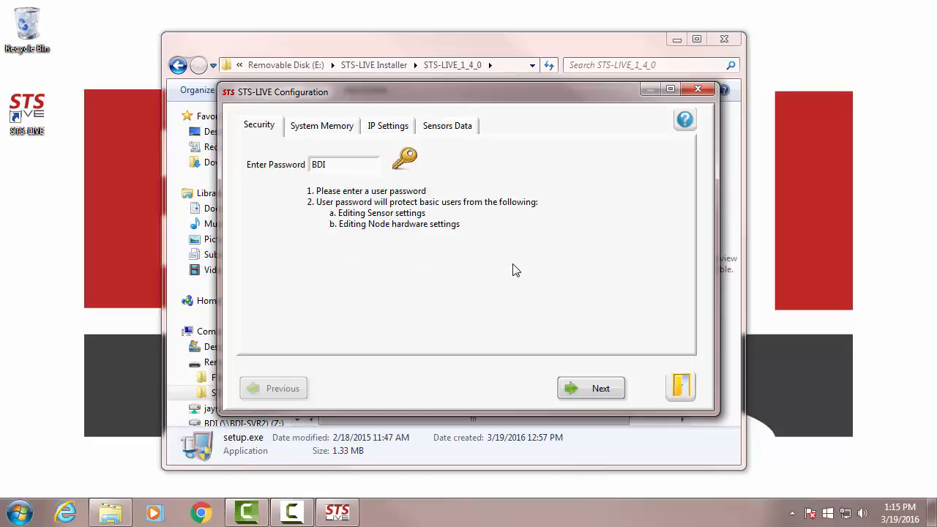
Proceed through the security and system memory settings as shown, and test the computer's TCP/IP settings
{"action": "left_click", "coordinate": [573, 389]}
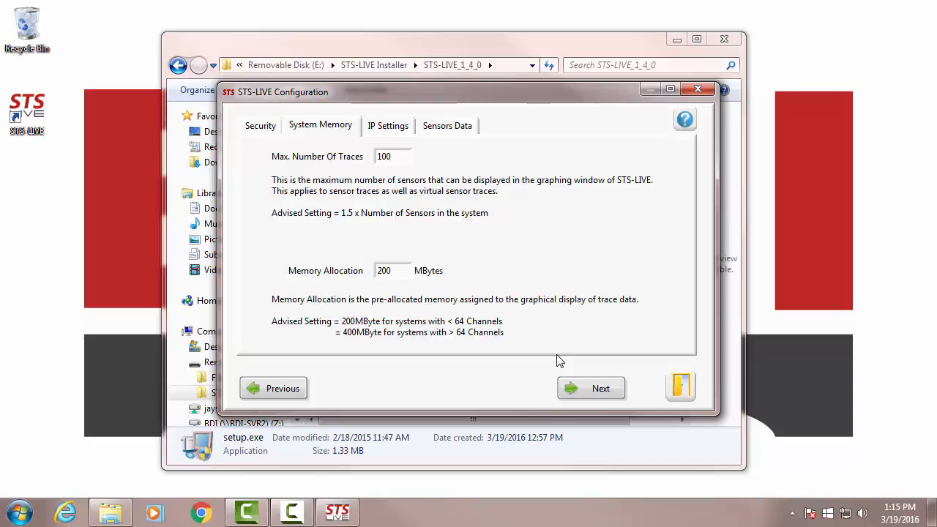
{"action": "left_click", "coordinate": [578, 382]}
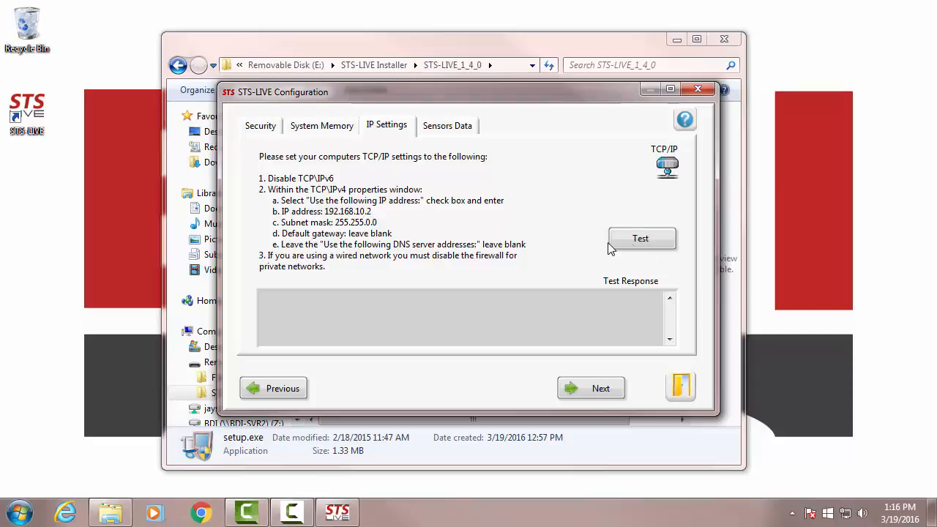
{"action": "left_click", "coordinate": [639, 242]}
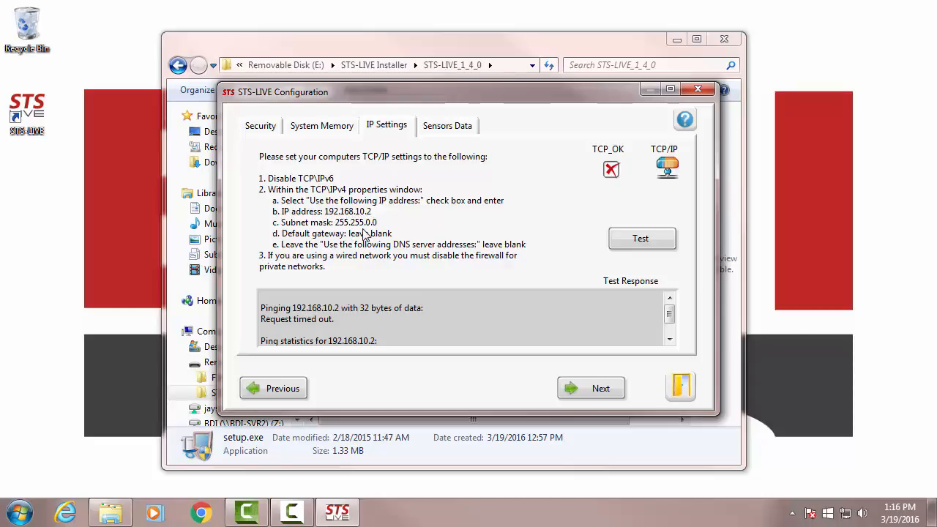
Choose BDI_office.cal from the removable disk's STS-LIVE Installer\Calibration File folder as the sensor file to import
{"action": "left_click", "coordinate": [580, 392]}
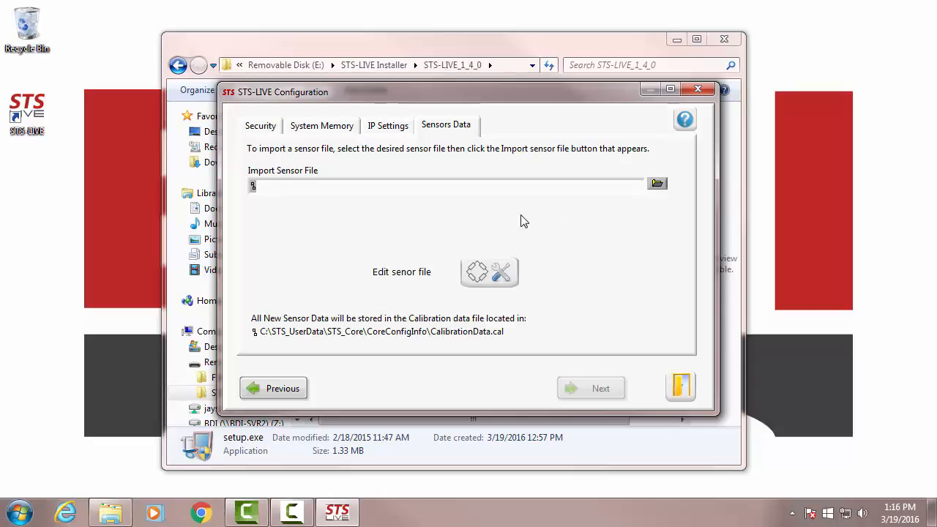
{"action": "left_click", "coordinate": [656, 187]}
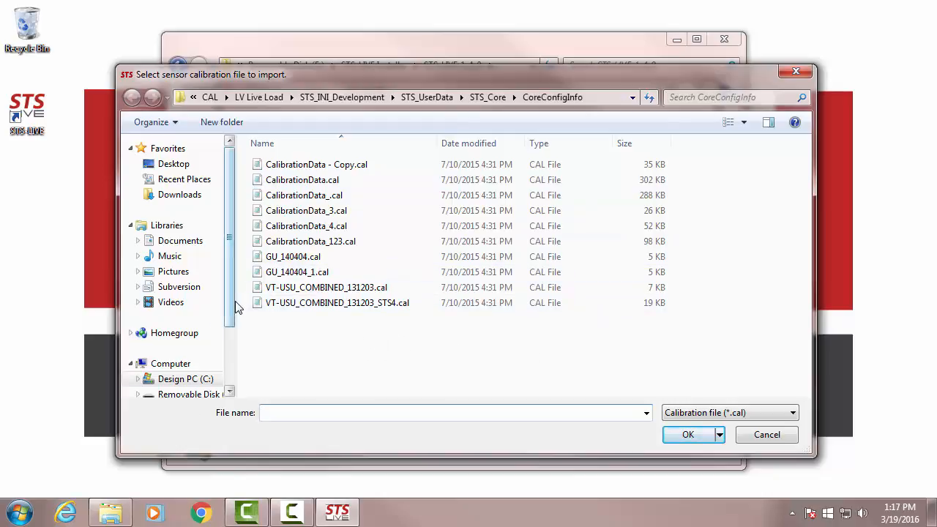
{"action": "scroll", "coordinate": [229, 297], "scroll_direction": "down", "scroll_amount": 2}
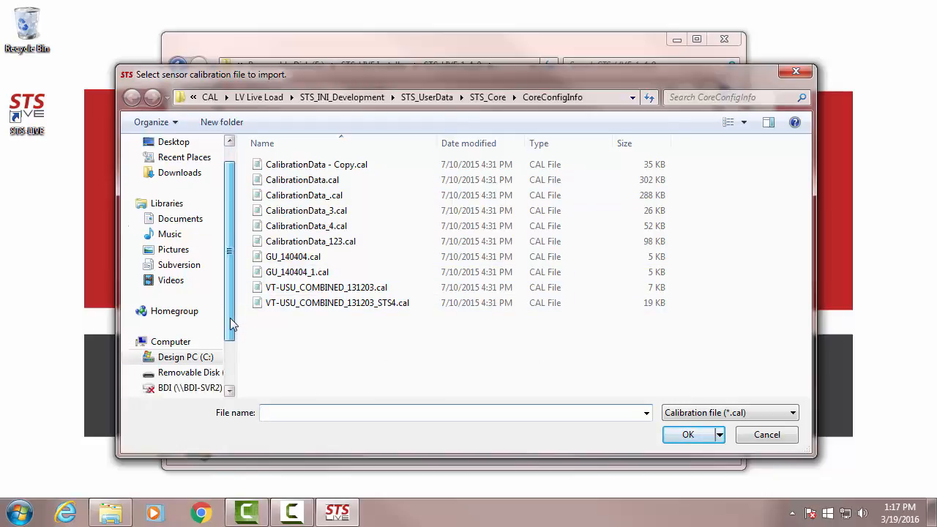
{"action": "left_click", "coordinate": [191, 348]}
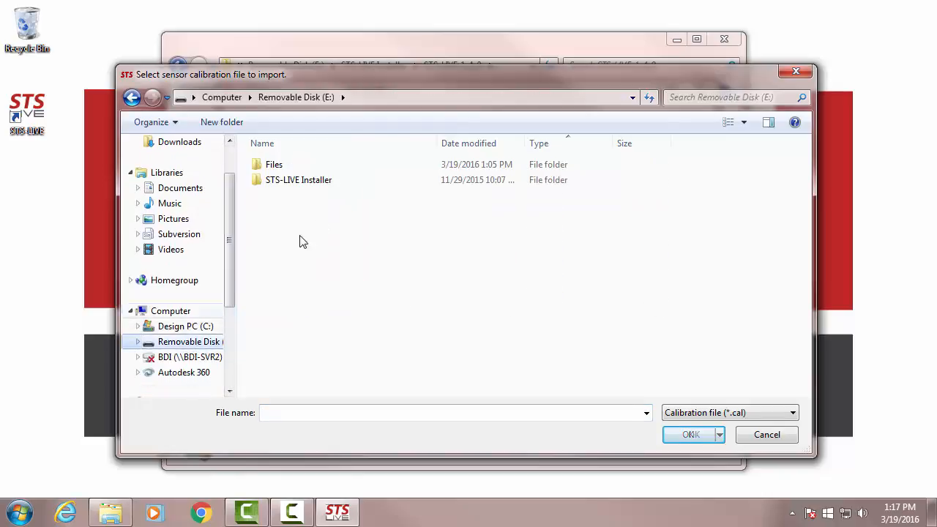
{"action": "double_click", "coordinate": [306, 181]}
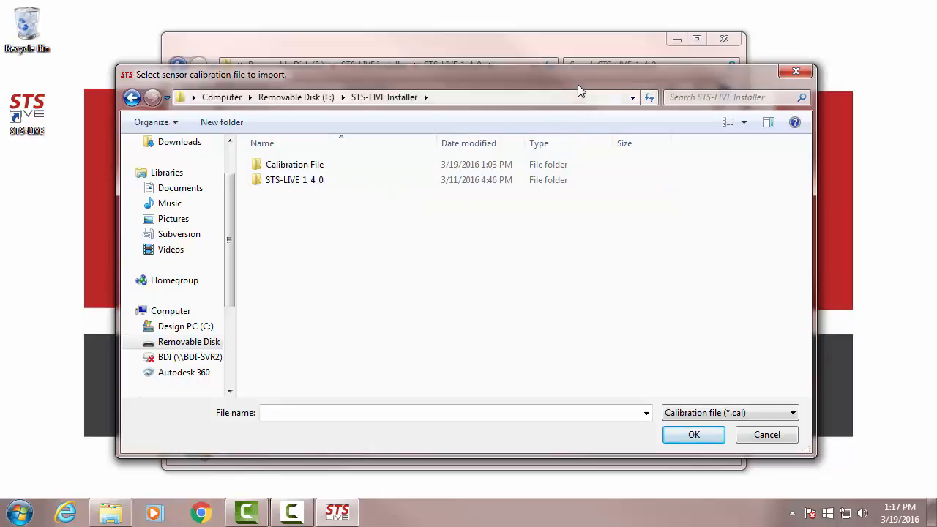
{"action": "left_click_drag", "start_coordinate": [581, 78], "coordinate": [593, 81]}
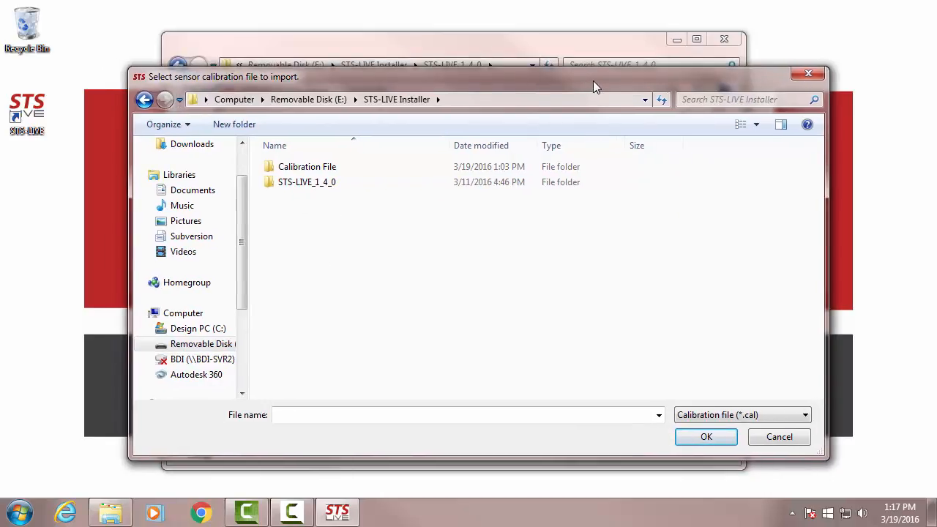
{"action": "double_click", "coordinate": [311, 174]}
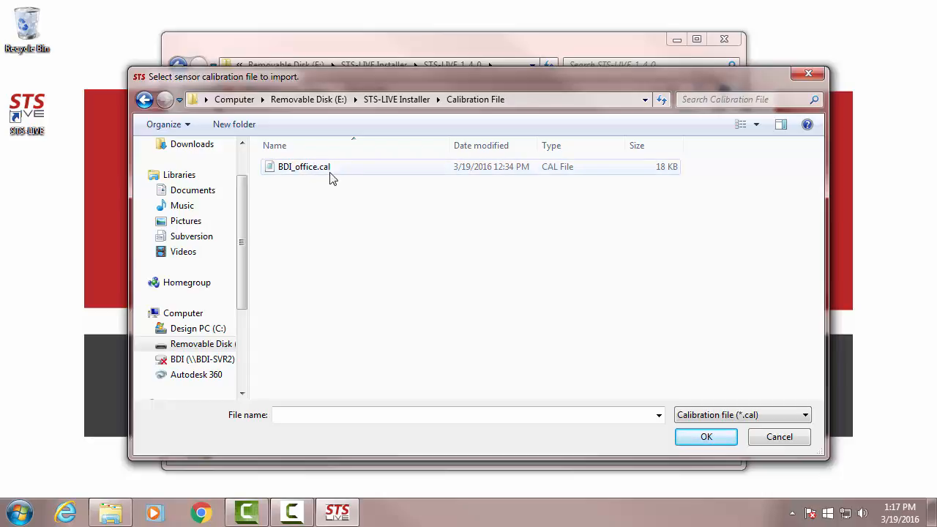
{"action": "left_click", "coordinate": [306, 169]}
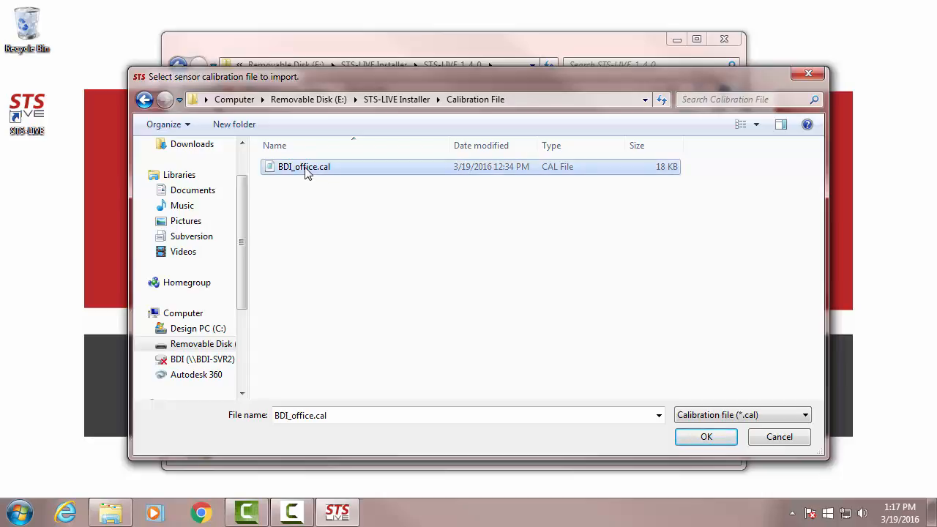
{"action": "left_click", "coordinate": [719, 436]}
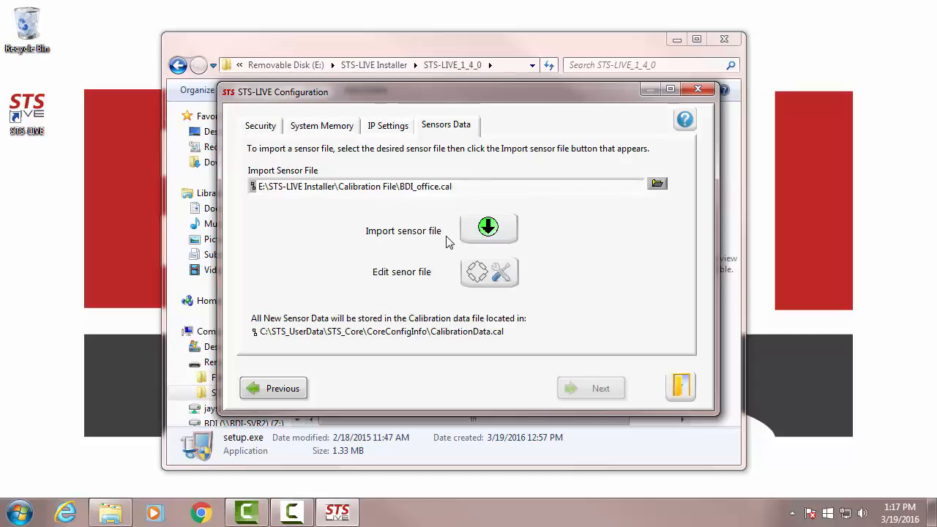
Import the chosen sensor file, then view the sensors in the sensor editor and exit it without saving
{"action": "left_click", "coordinate": [488, 229]}
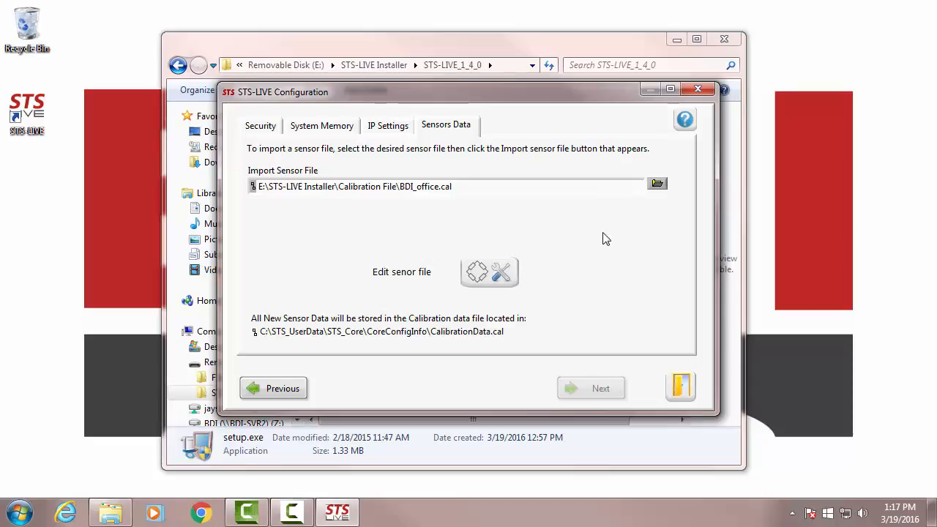
{"action": "left_click", "coordinate": [492, 276]}
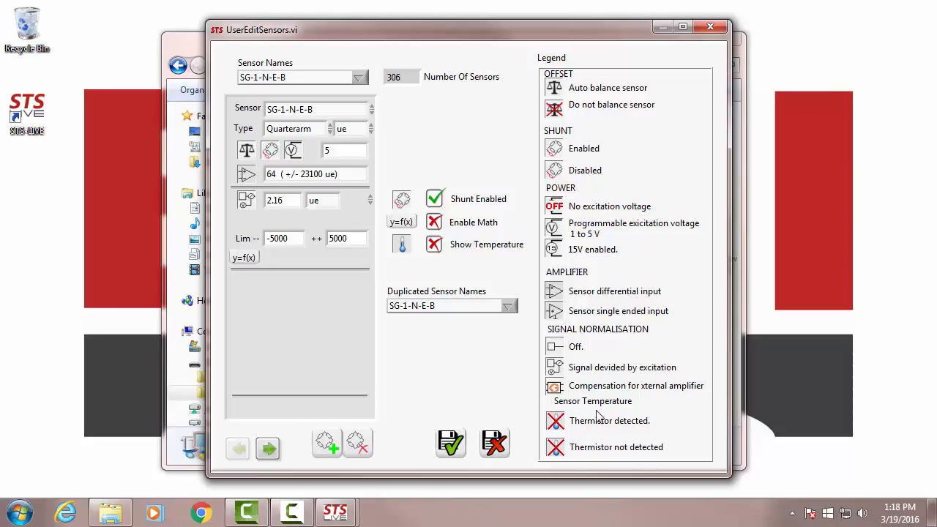
{"action": "left_click", "coordinate": [495, 443]}
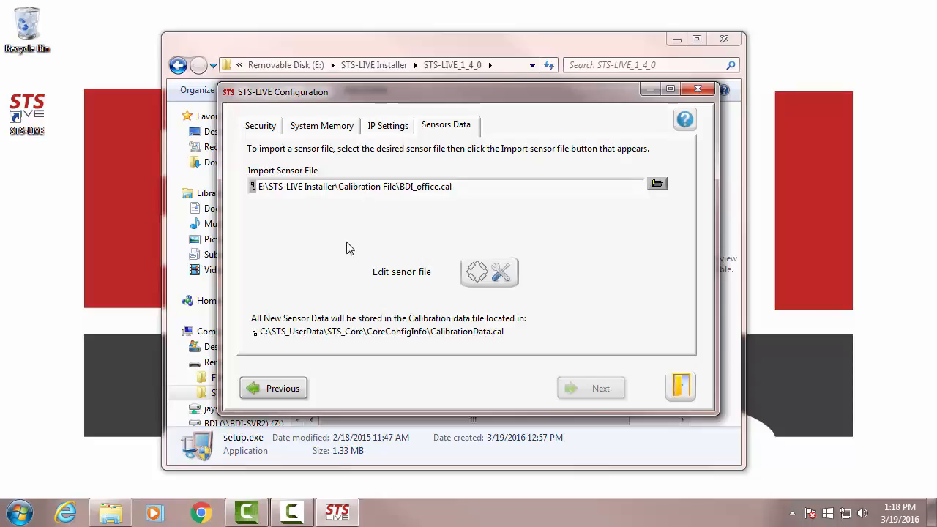
Search Windows for "network connections" and open the list of network connections
{"action": "left_click", "coordinate": [20, 512]}
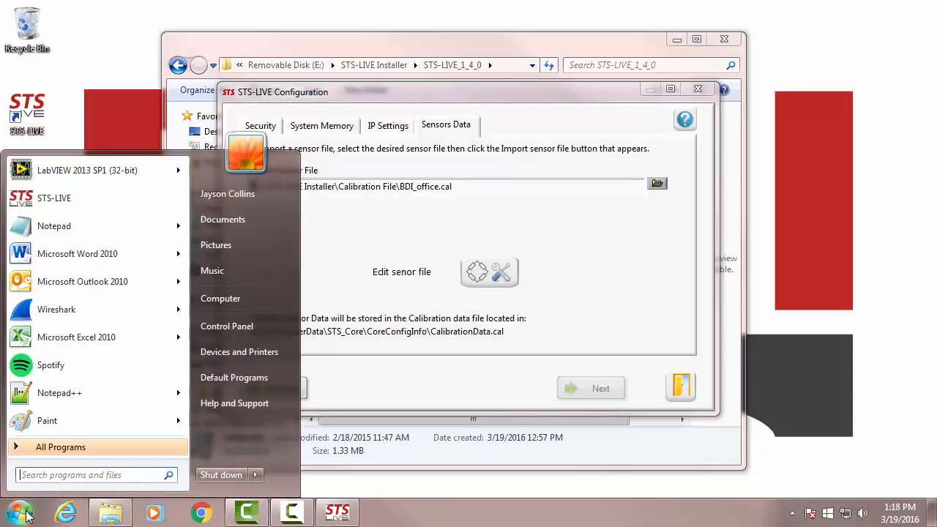
{"action": "type", "text": "n"}
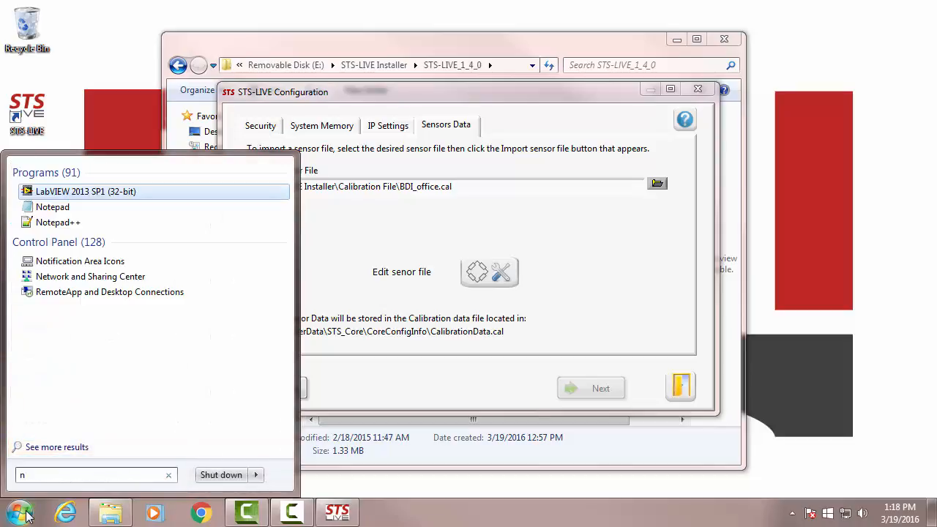
{"action": "type", "text": "etwo"}
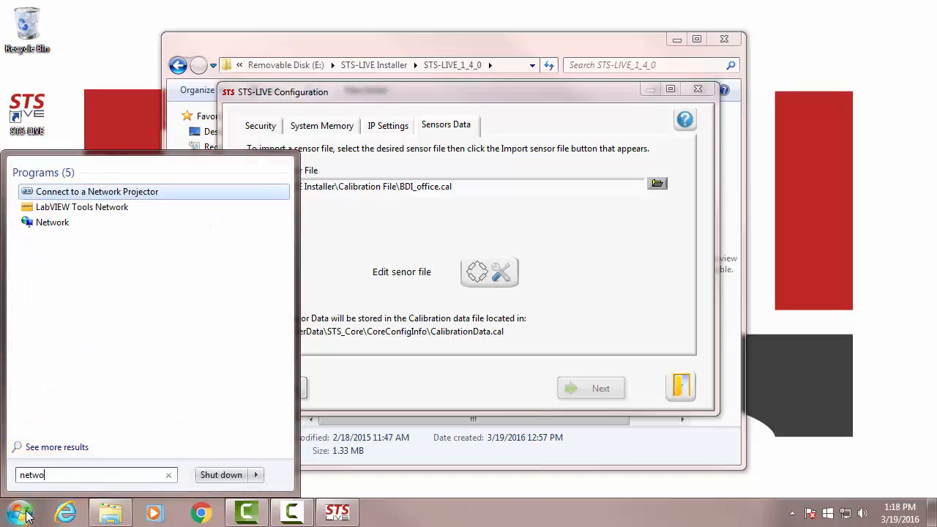
{"action": "type", "text": "rk connections"}
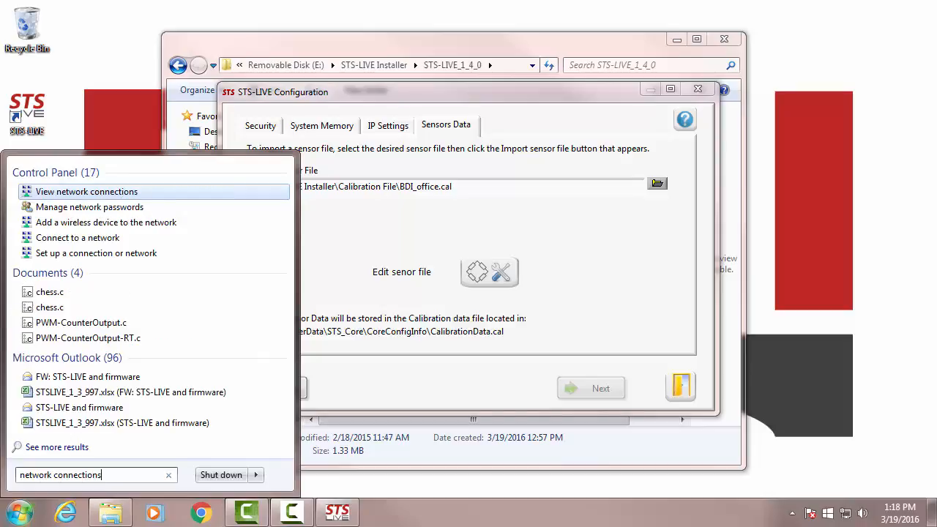
{"action": "left_click", "coordinate": [85, 192]}
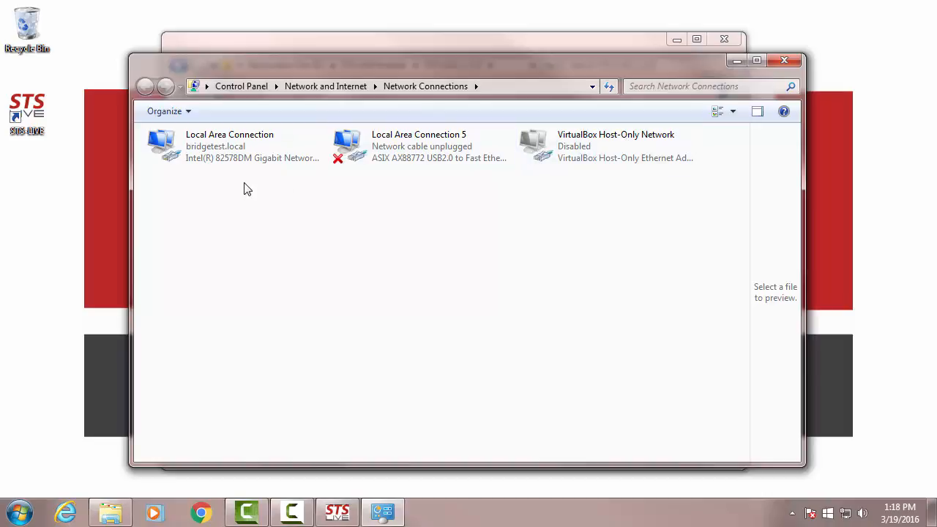
Open the Internet Protocol Version 4 (TCP/IPv4) properties of the Local Area Connection 5 adapter
{"action": "right_click", "coordinate": [435, 151]}
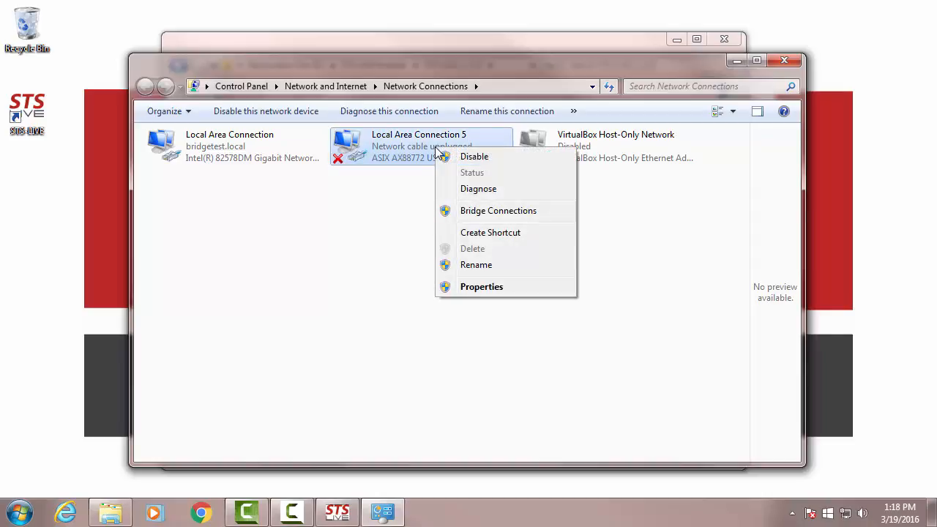
{"action": "left_click", "coordinate": [480, 287]}
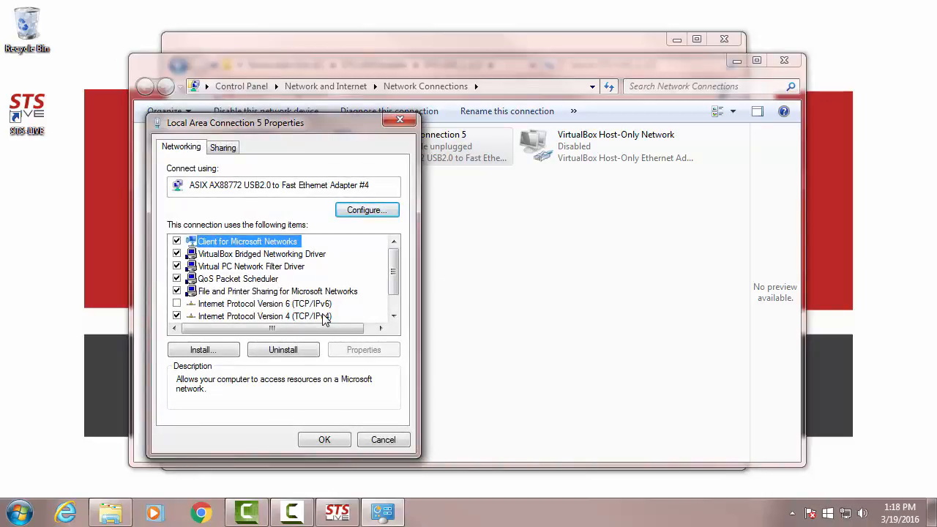
{"action": "left_click", "coordinate": [322, 317]}
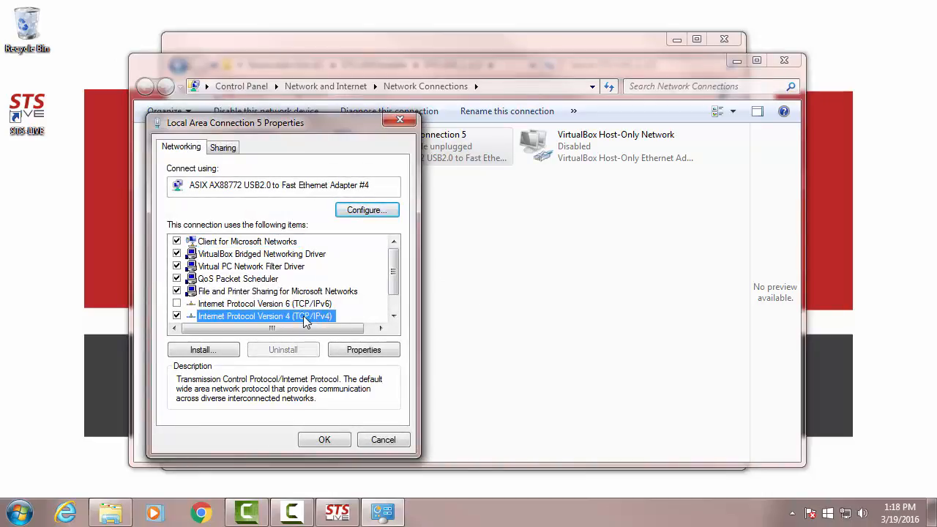
{"action": "left_click", "coordinate": [359, 350]}
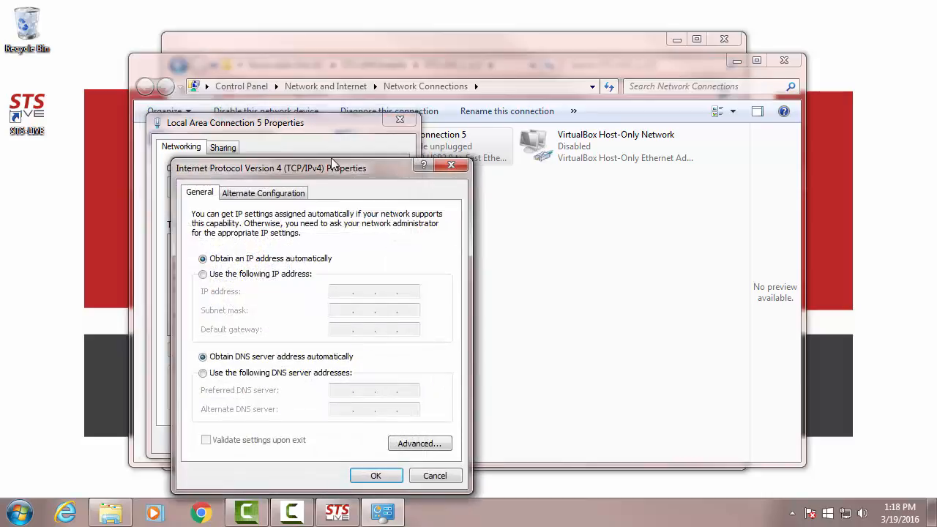
{"action": "left_click_drag", "start_coordinate": [338, 168], "coordinate": [428, 132]}
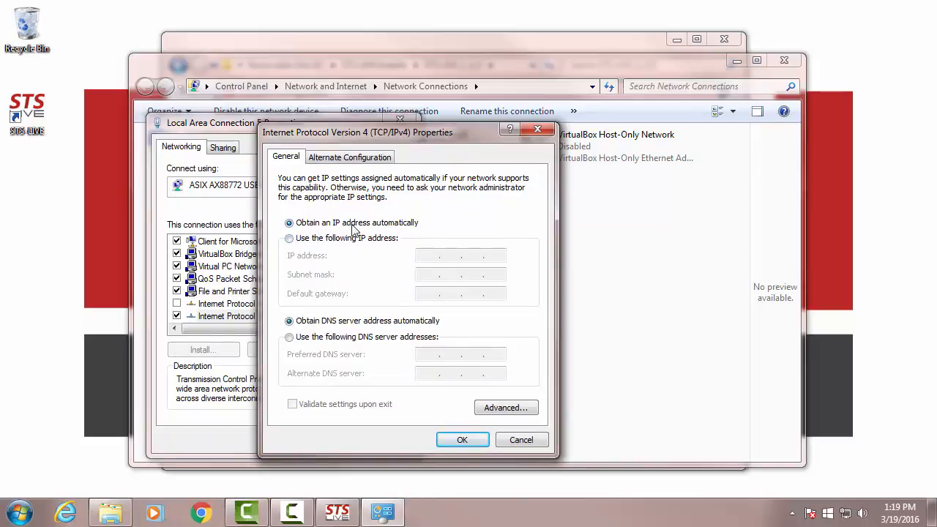
Give the adapter the static IP address 192.168.10.2, fill in the subnet mask, save the settings and close the network connections
{"action": "left_click", "coordinate": [289, 238]}
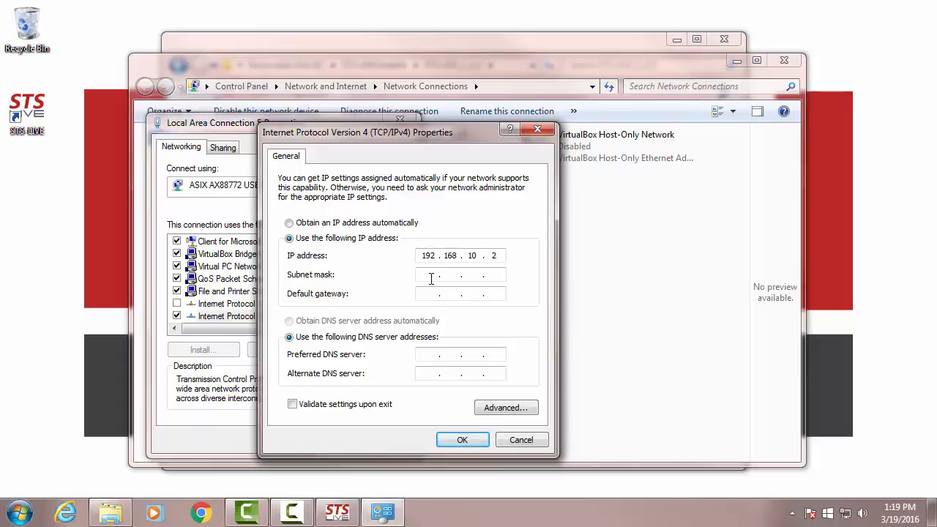
{"action": "left_click", "coordinate": [431, 277]}
{"action": "left_click", "coordinate": [462, 440]}
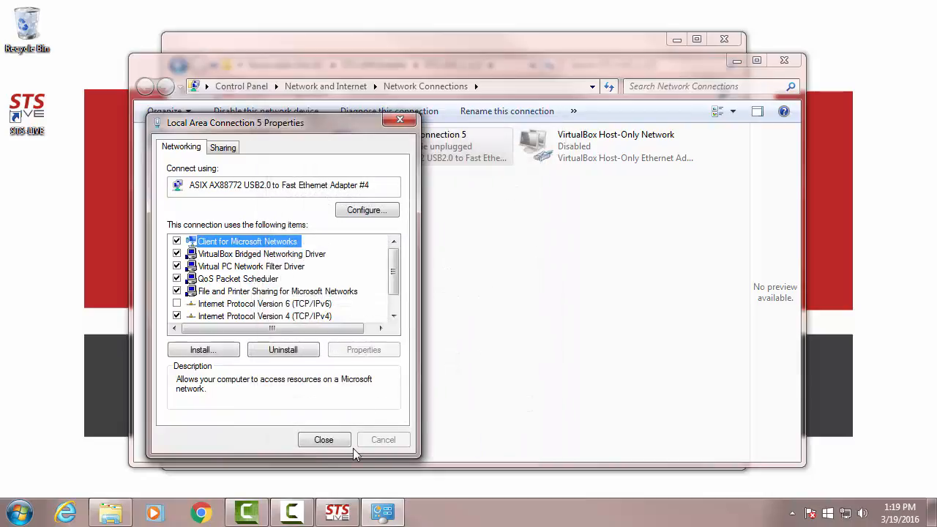
{"action": "left_click", "coordinate": [323, 440]}
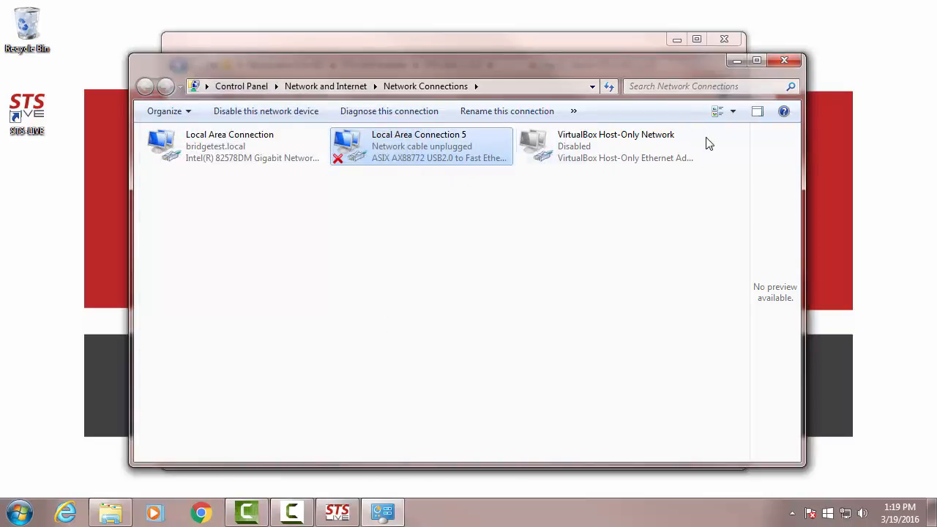
{"action": "left_click", "coordinate": [783, 63]}
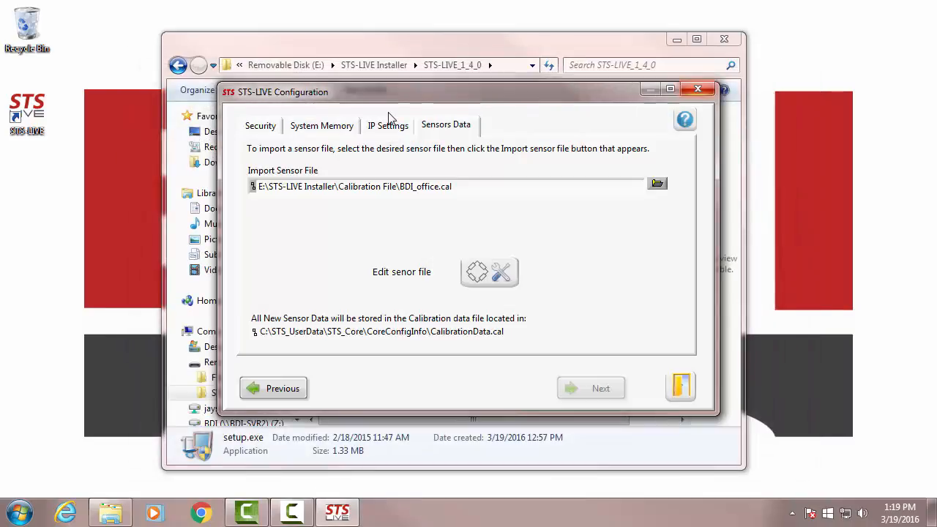
Retest the computer's TCP/IP settings in STS-LIVE Configuration, then exit the configuration and close the installer folder
{"action": "left_click", "coordinate": [393, 127]}
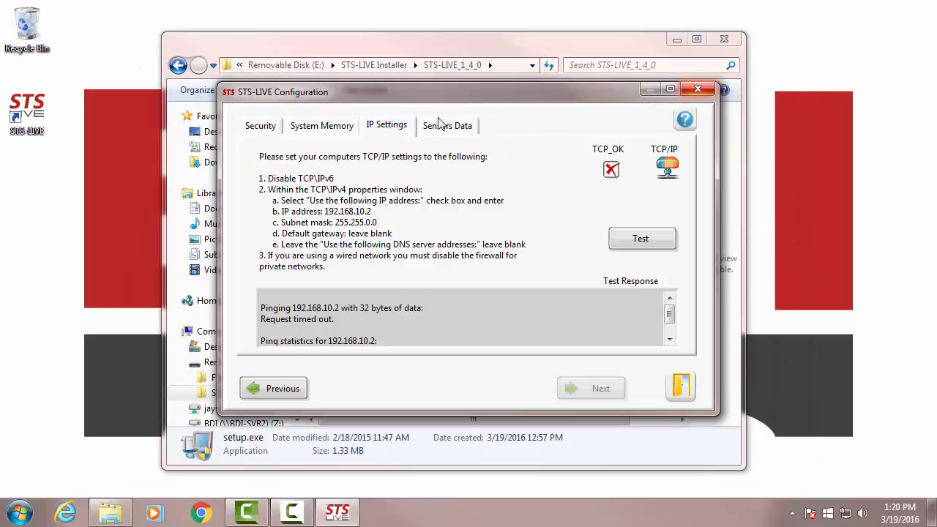
{"action": "left_click", "coordinate": [637, 247]}
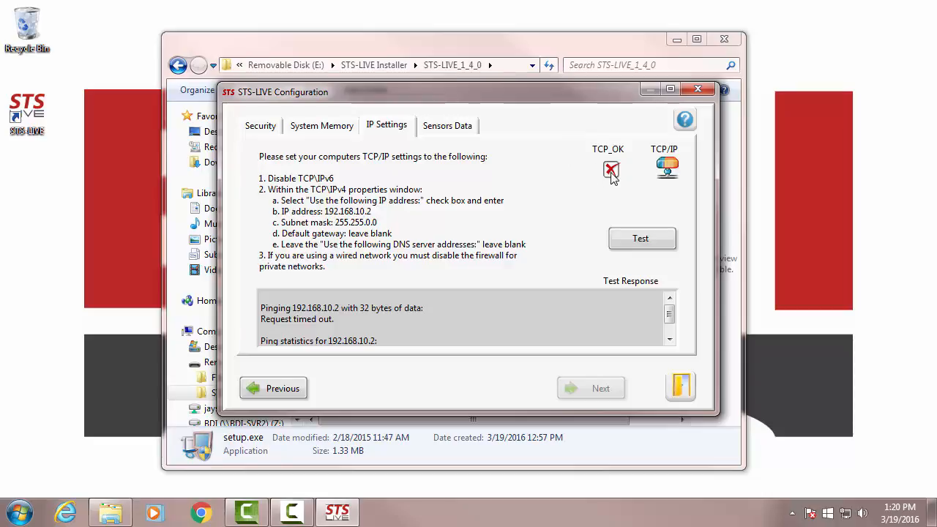
{"action": "left_click_drag", "start_coordinate": [558, 92], "coordinate": [555, 102]}
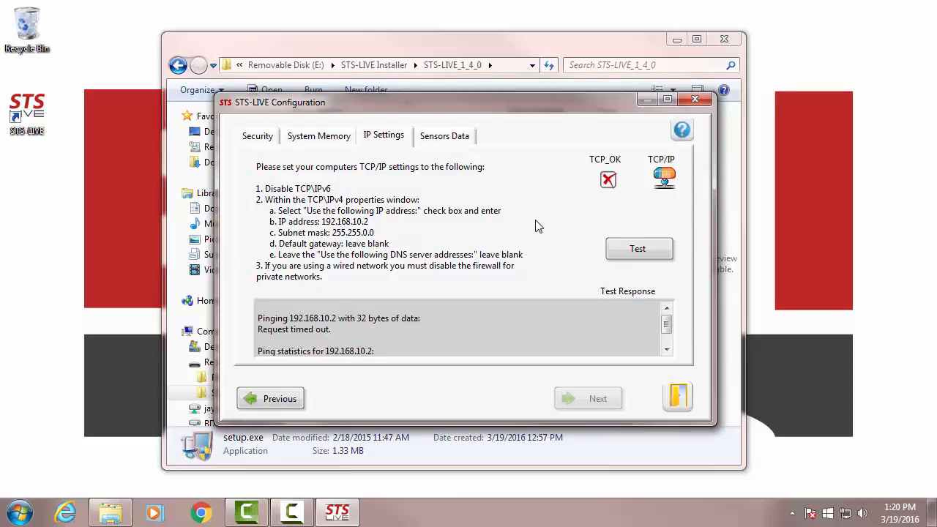
{"action": "left_click", "coordinate": [637, 251]}
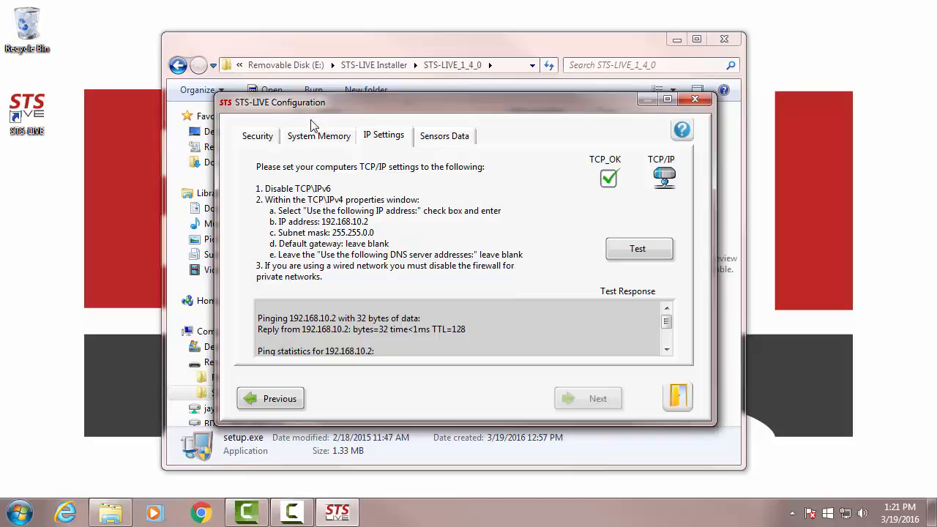
{"action": "left_click", "coordinate": [675, 398]}
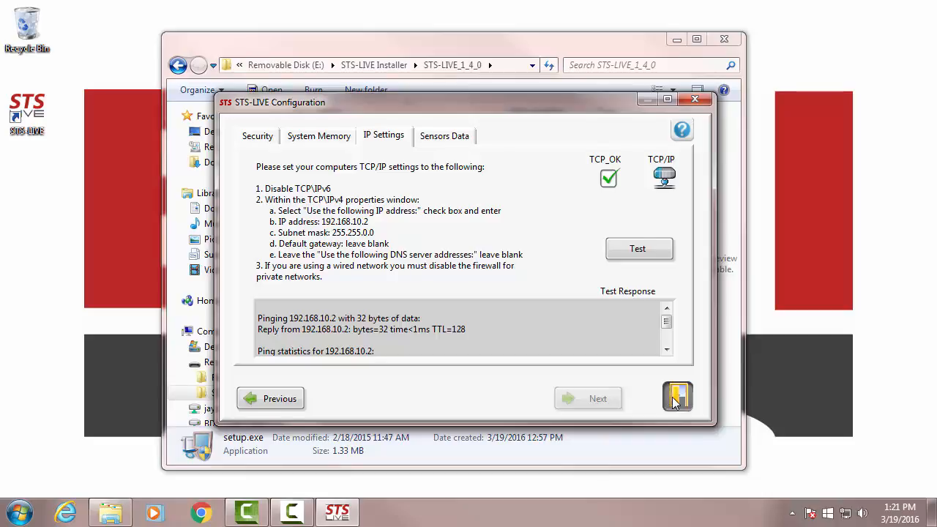
{"action": "left_click", "coordinate": [727, 41]}
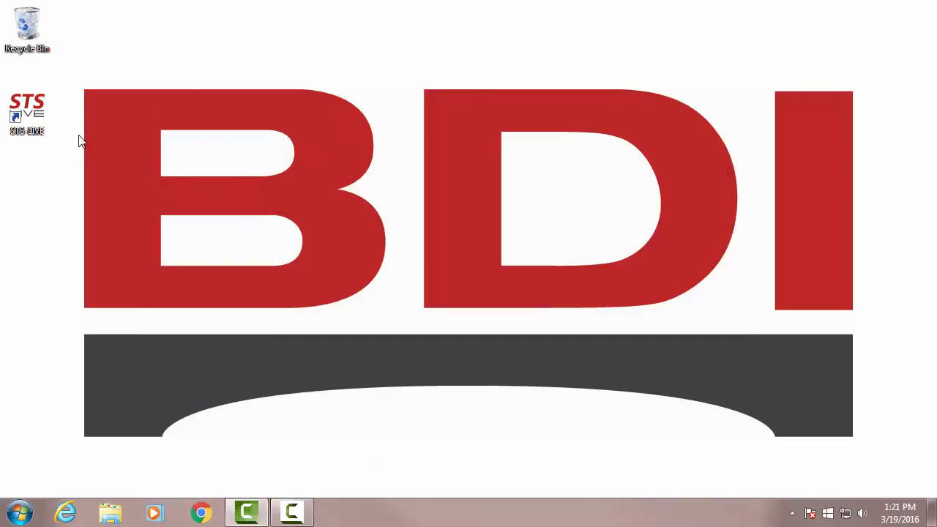
Launch STS-LIVE from the desktop, view the list of nodes and sensors, and return to the project settings
{"action": "double_click", "coordinate": [38, 119]}
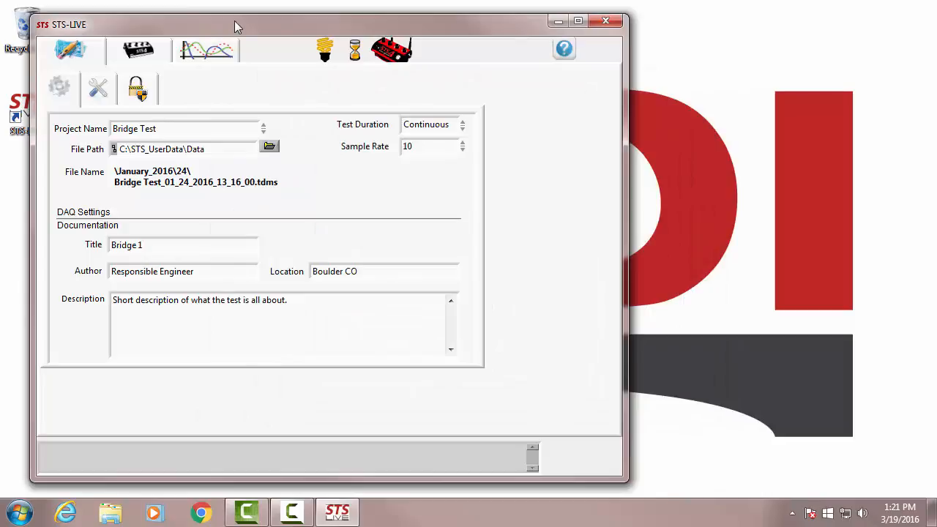
{"action": "left_click_drag", "start_coordinate": [242, 29], "coordinate": [358, 27]}
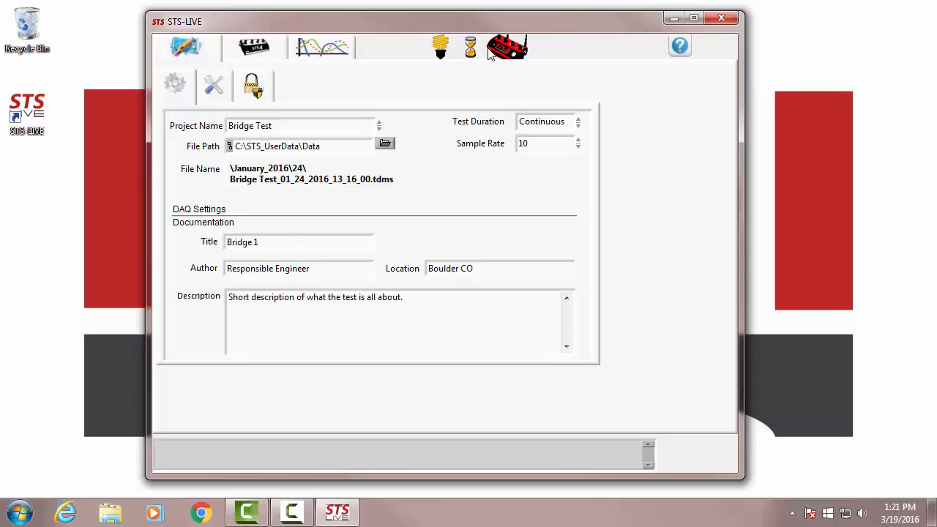
{"action": "left_click", "coordinate": [258, 54]}
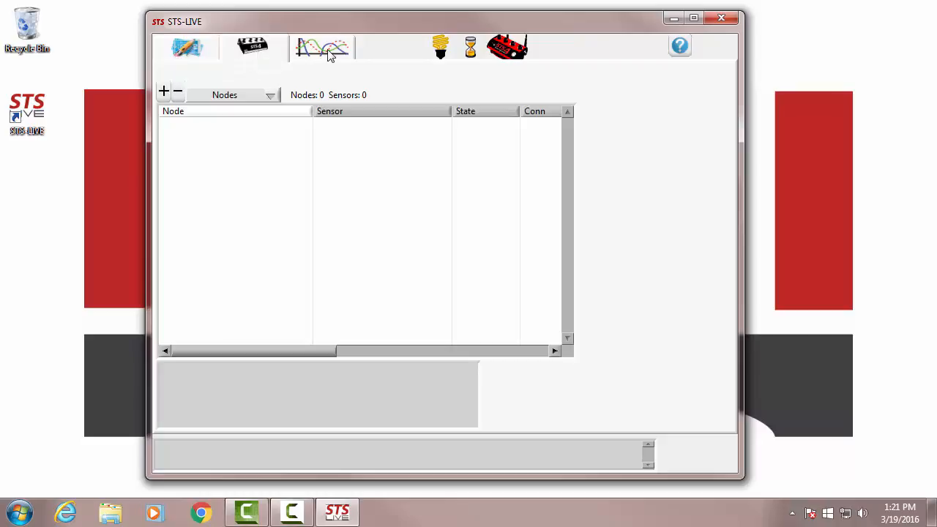
{"action": "left_click", "coordinate": [213, 50]}
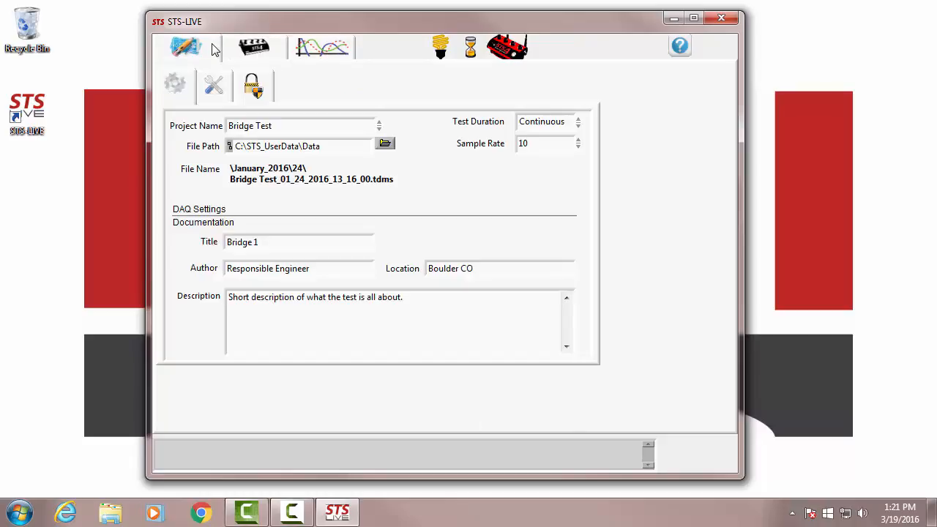